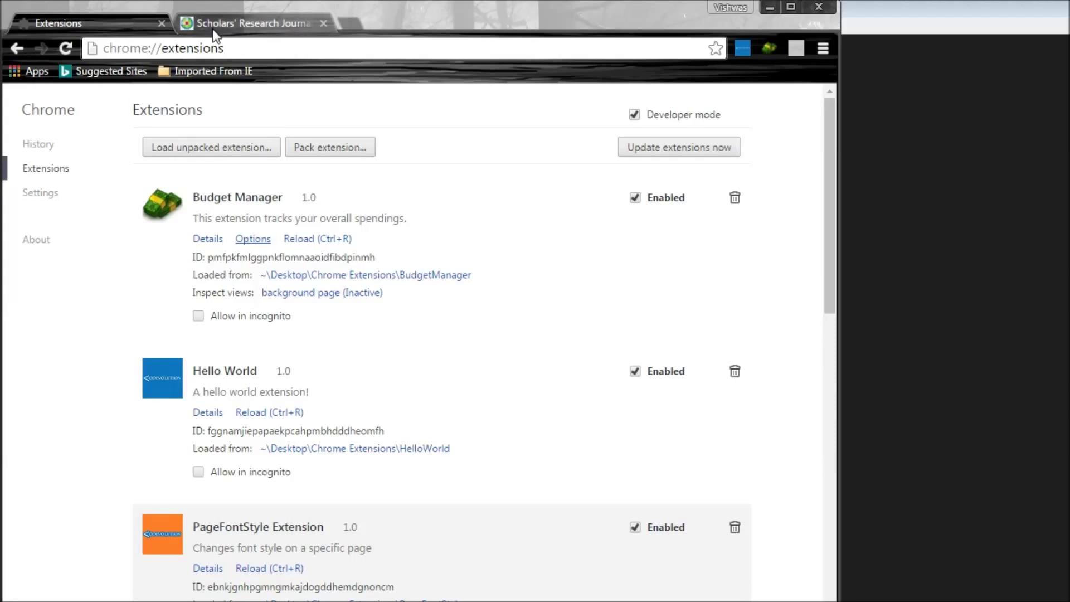
Select 'polymeric' in the Scholars' Research Journal article and search Google for it
click(243, 23)
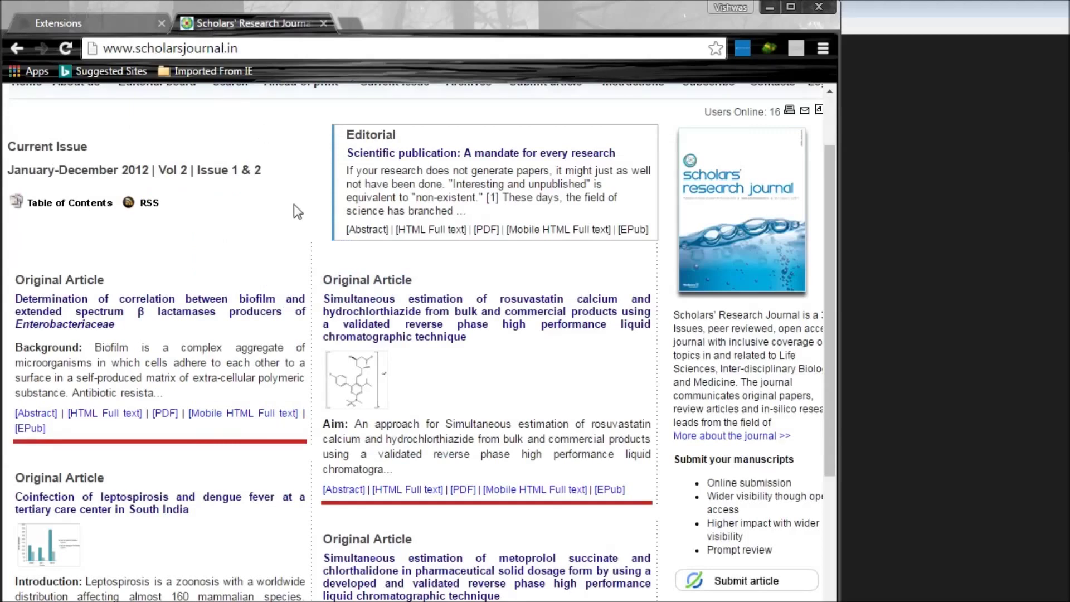
double_click(268, 378)
right_click(298, 383)
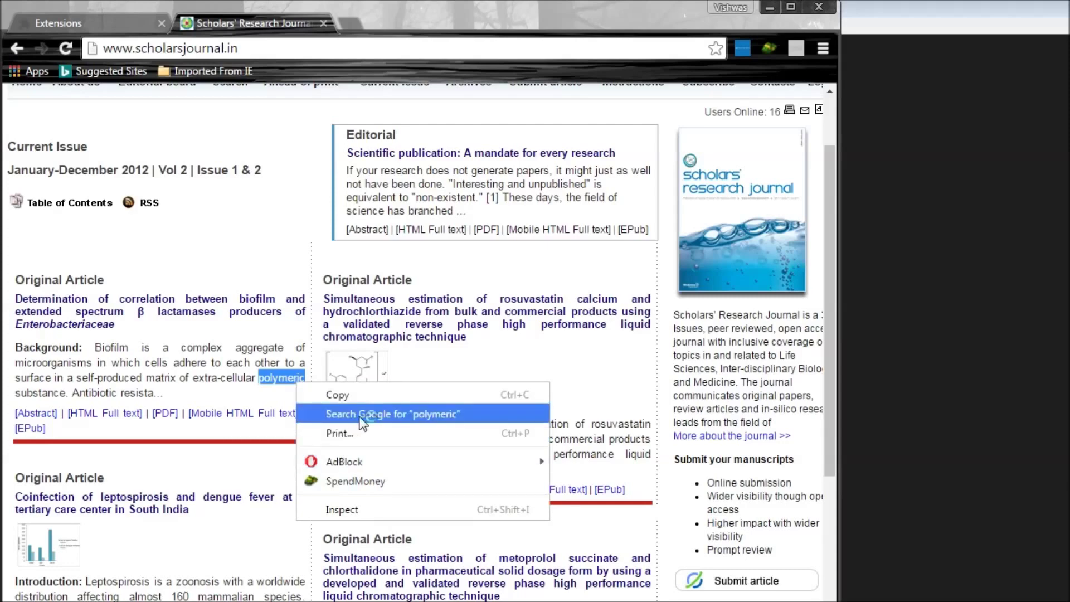
click(362, 415)
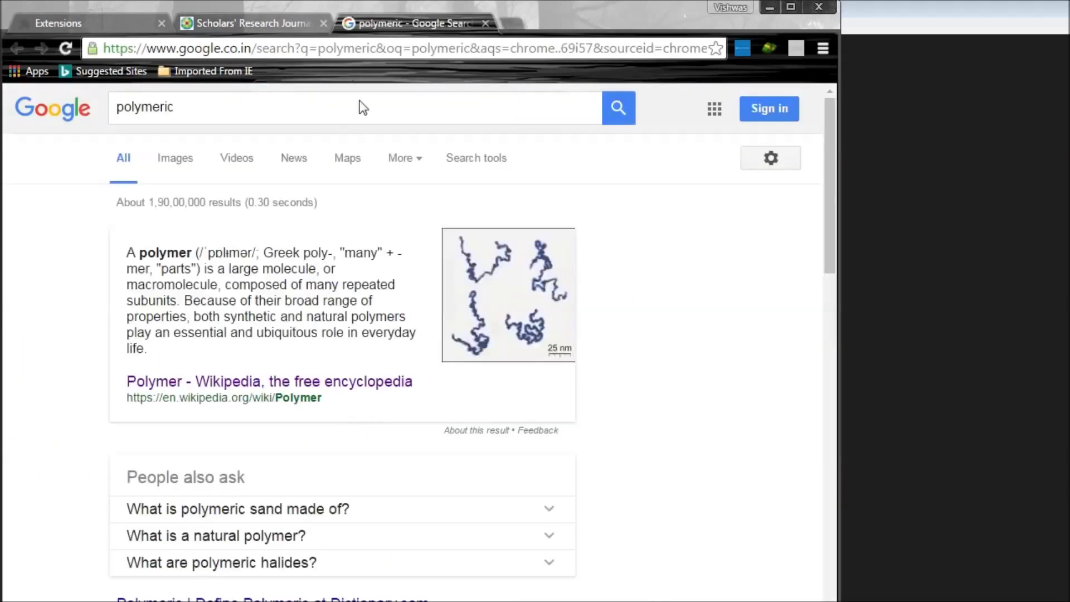
Open the Polymer Wikipedia article, then reopen the context menu on 'polymeric' in the journal
click(201, 381)
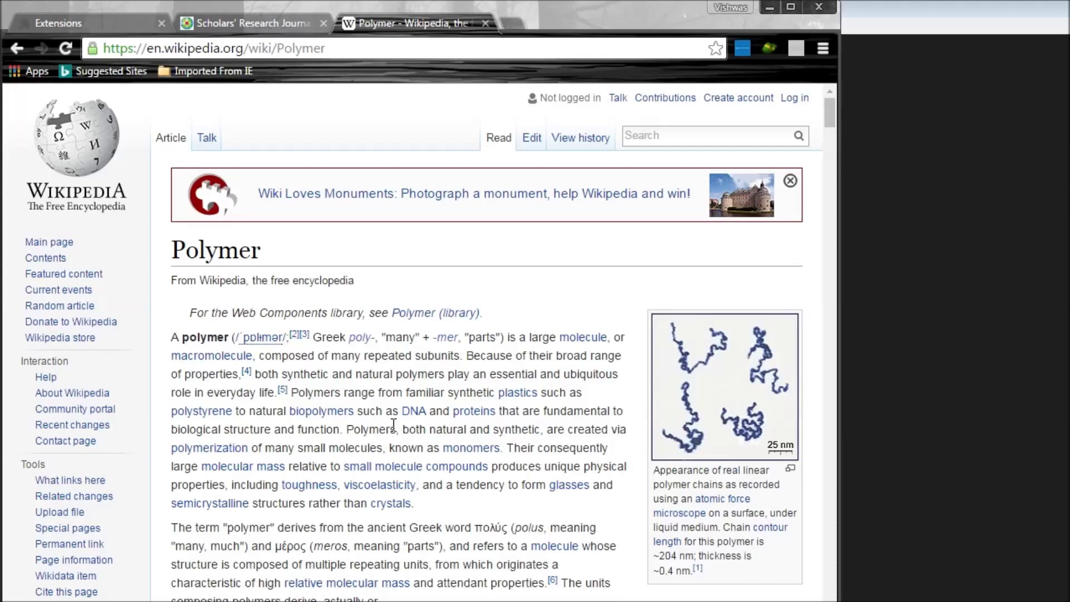
click(274, 22)
right_click(270, 376)
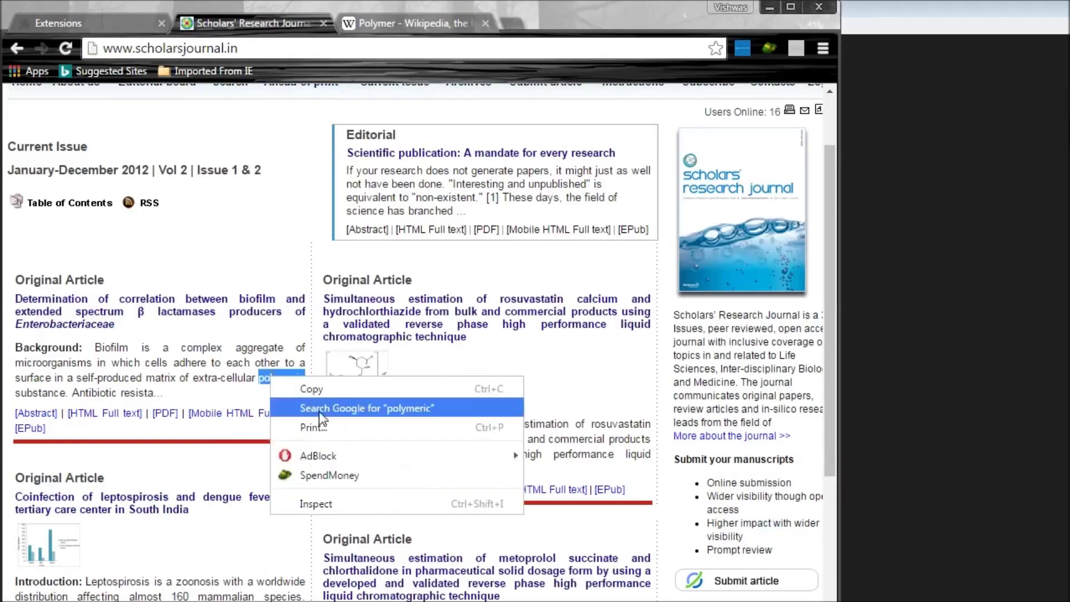